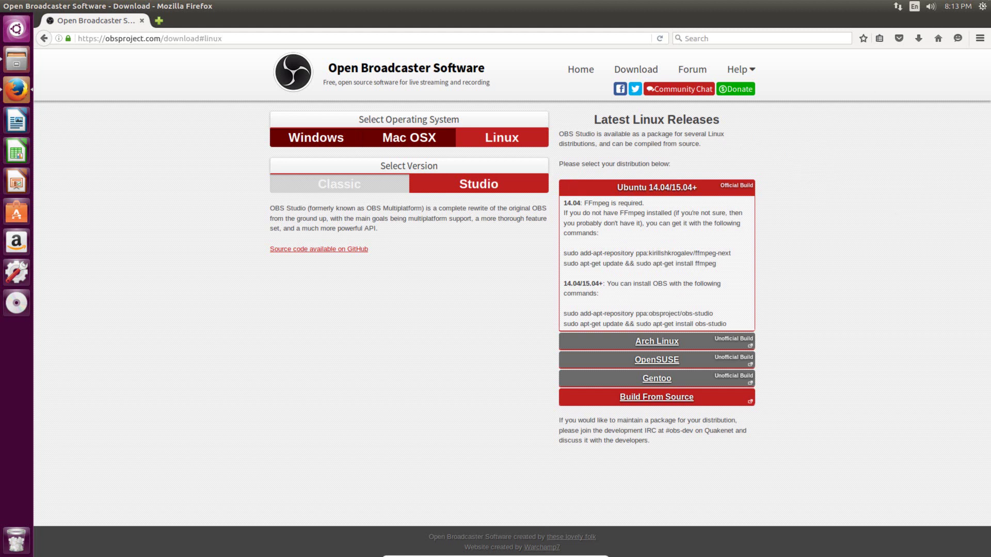
pyautogui.click(982, 6)
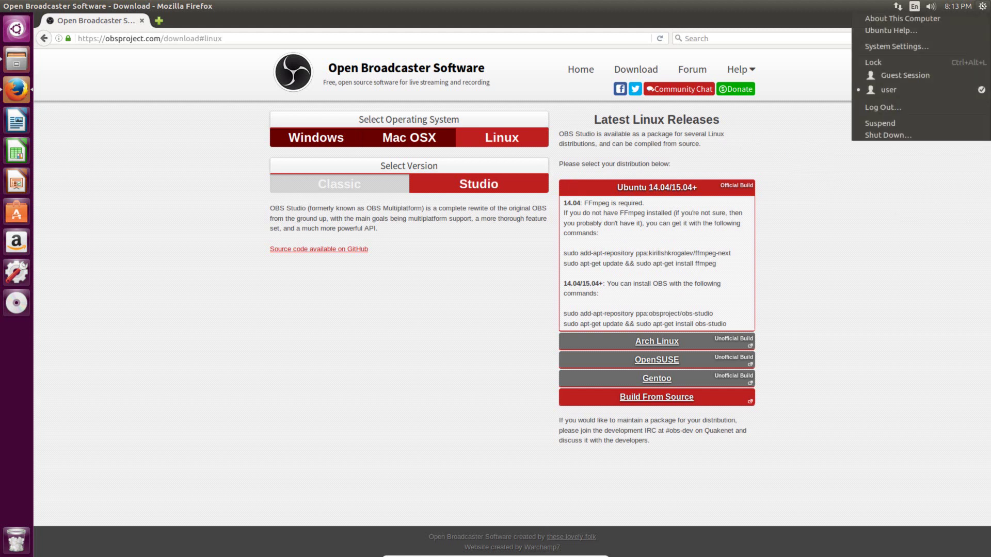
pyautogui.click(977, 17)
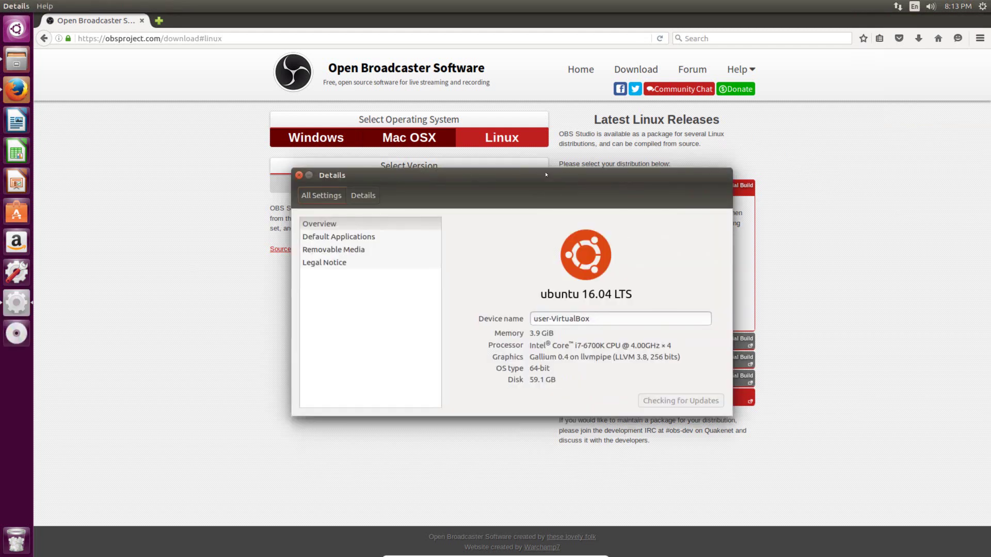
pyautogui.moveTo(571, 172); pyautogui.dragTo(331, 61)
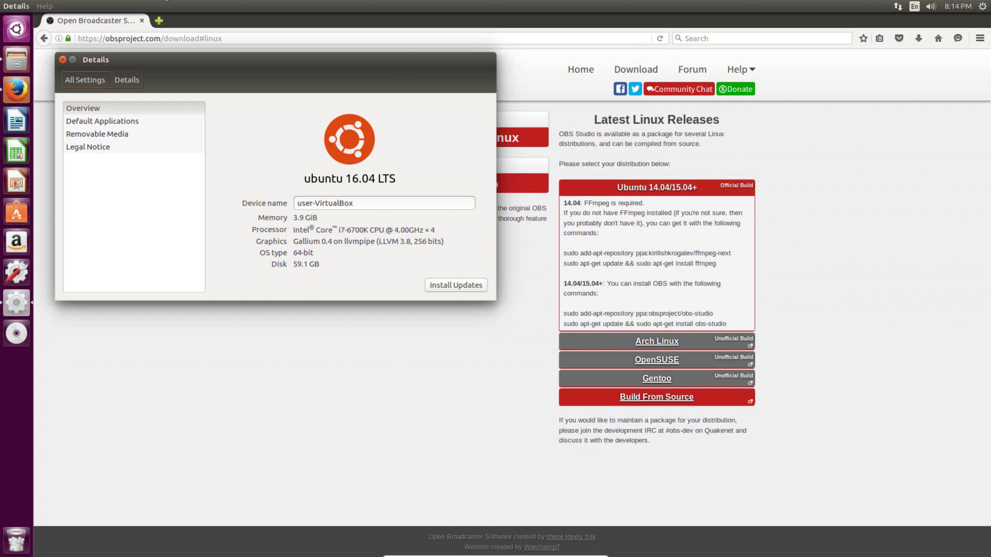
pyautogui.click(63, 59)
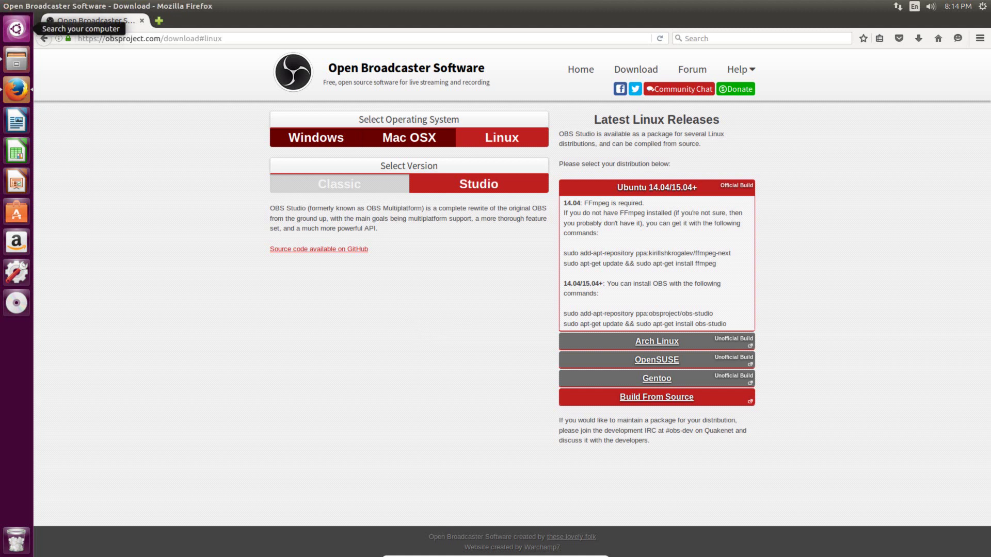
# Step: Launch a Terminal window from the Dash search and move it lower on screen
pyautogui.click(16, 29)
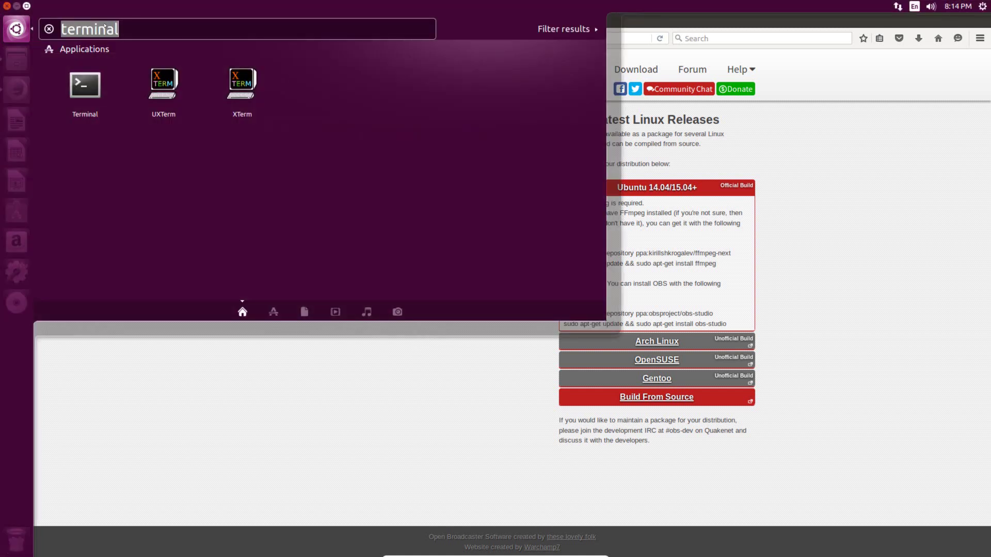
pyautogui.write('terminal')
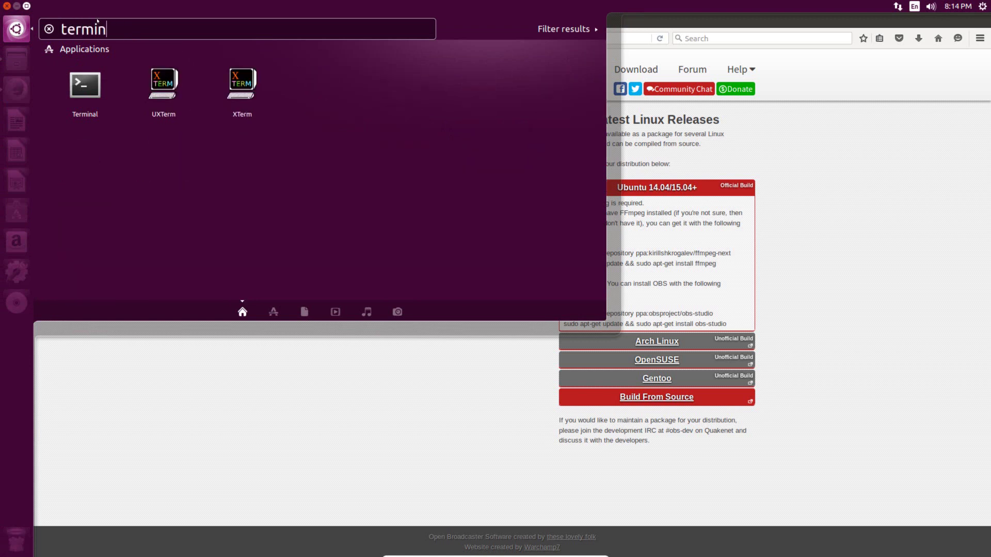
pyautogui.click(86, 96)
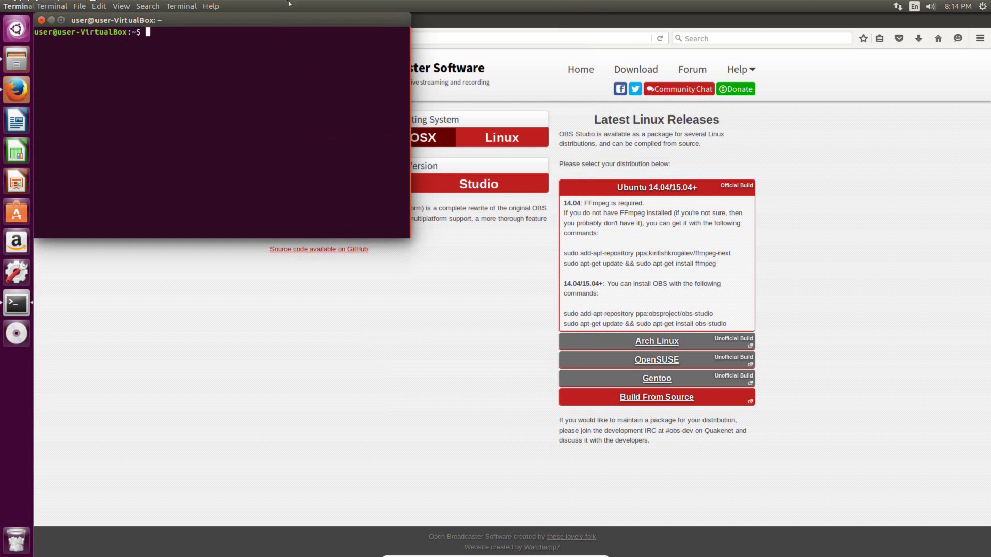
pyautogui.moveTo(299, 19); pyautogui.dragTo(399, 182)
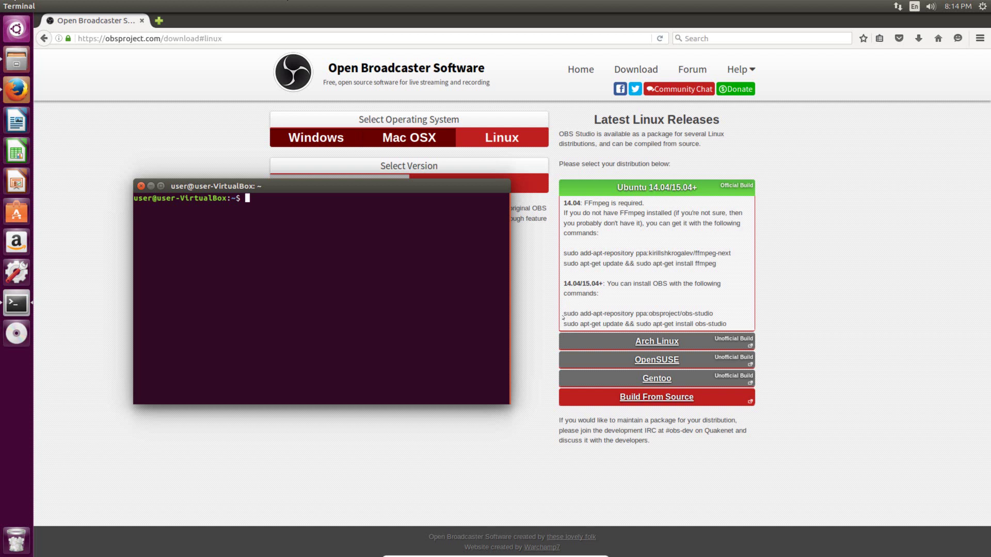
# Step: Copy 'sudo add-apt-repository ppa:obsproject/obs-studio' from the download page and paste it at the terminal prompt
pyautogui.moveTo(563, 317); pyautogui.dragTo(715, 316)
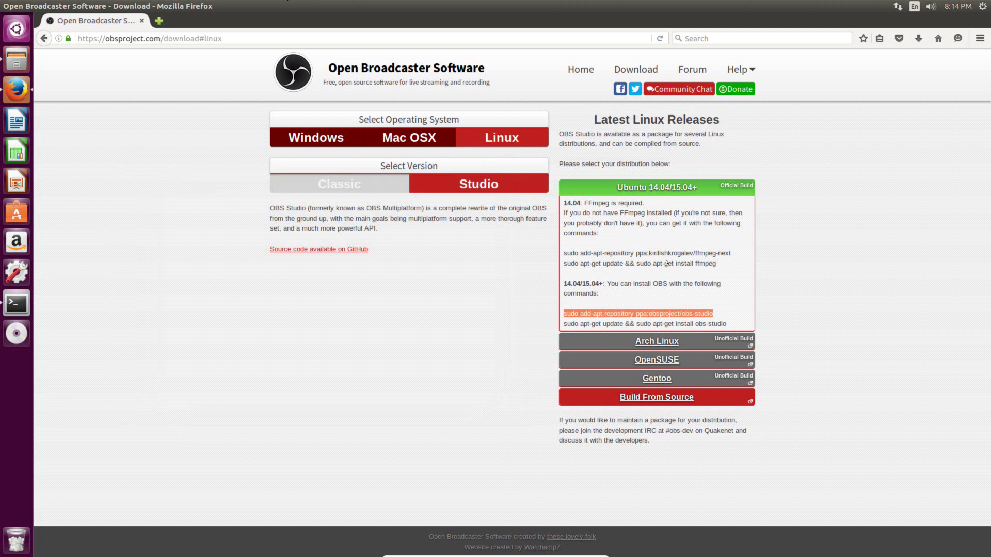
pyautogui.rightClick(639, 314)
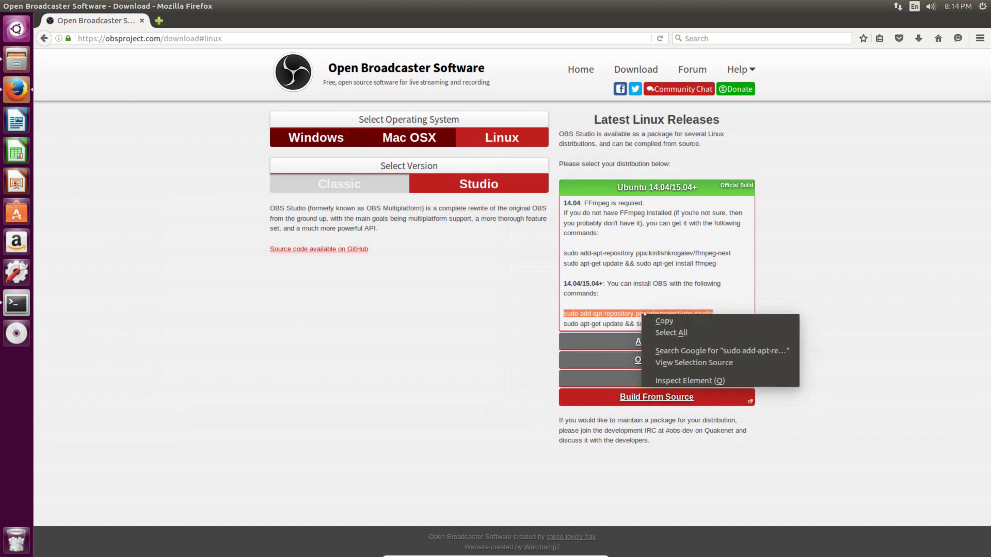
pyautogui.click(686, 320)
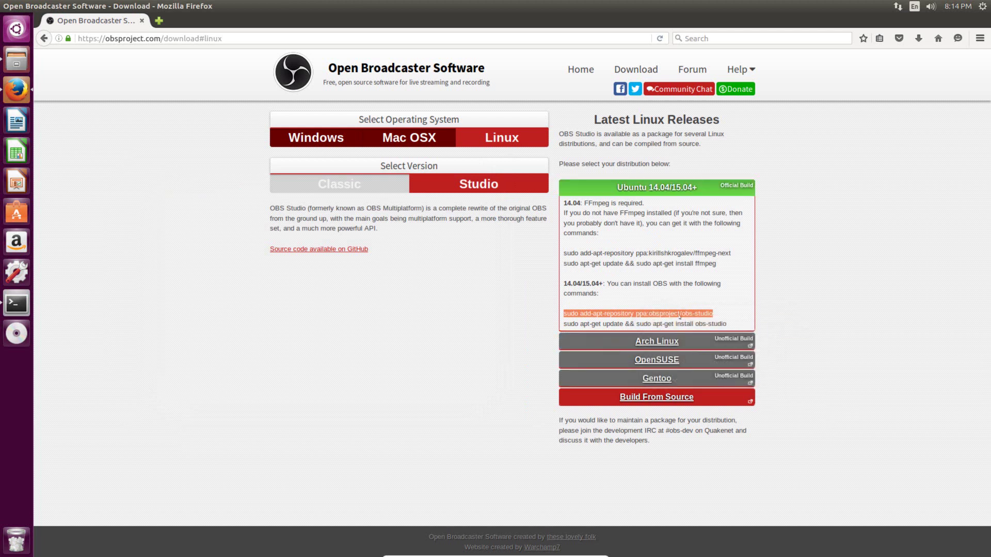
pyautogui.click(16, 303)
pyautogui.rightClick(250, 202)
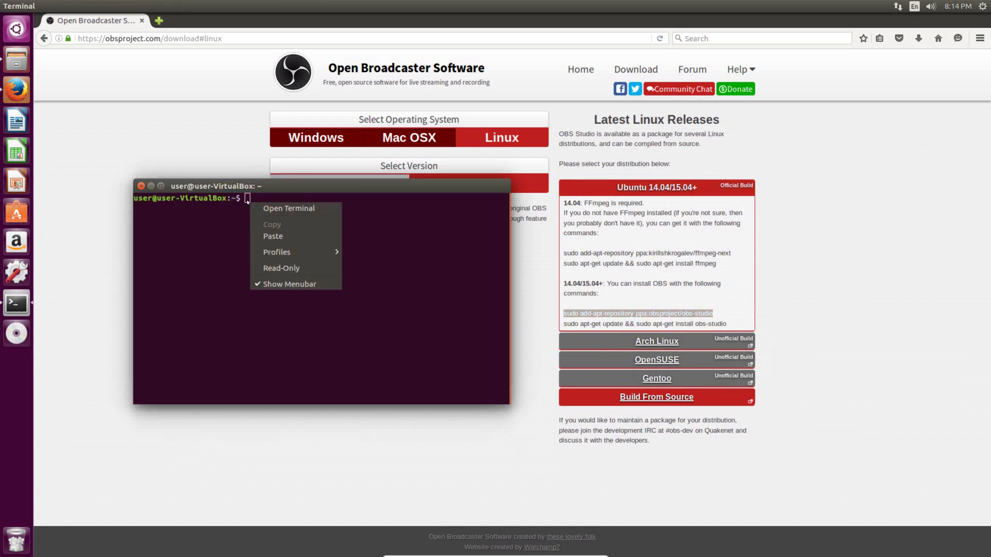
pyautogui.click(295, 235)
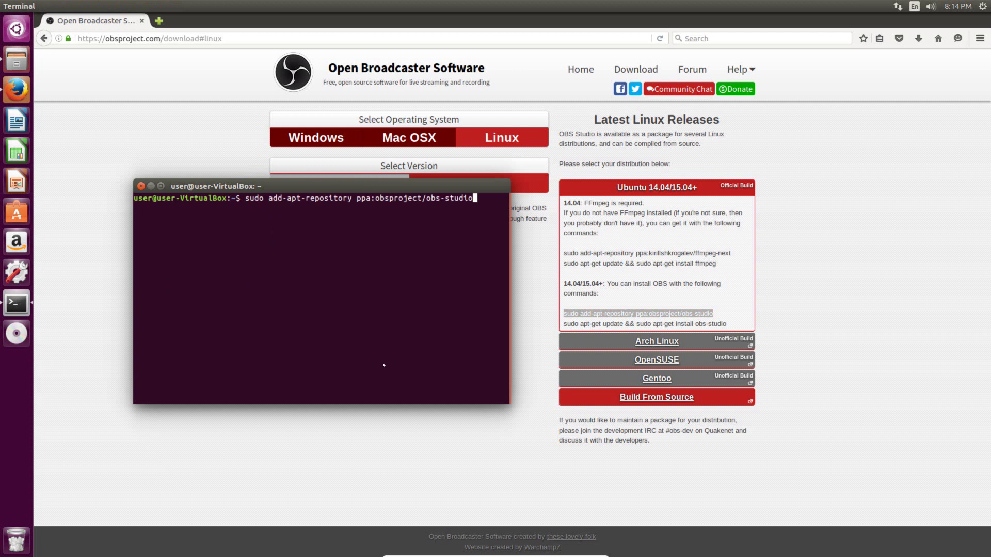
# Step: Run the add-apt-repository command, authenticate with the sudo password, and confirm adding the obsproject PPA
pyautogui.press('Return')
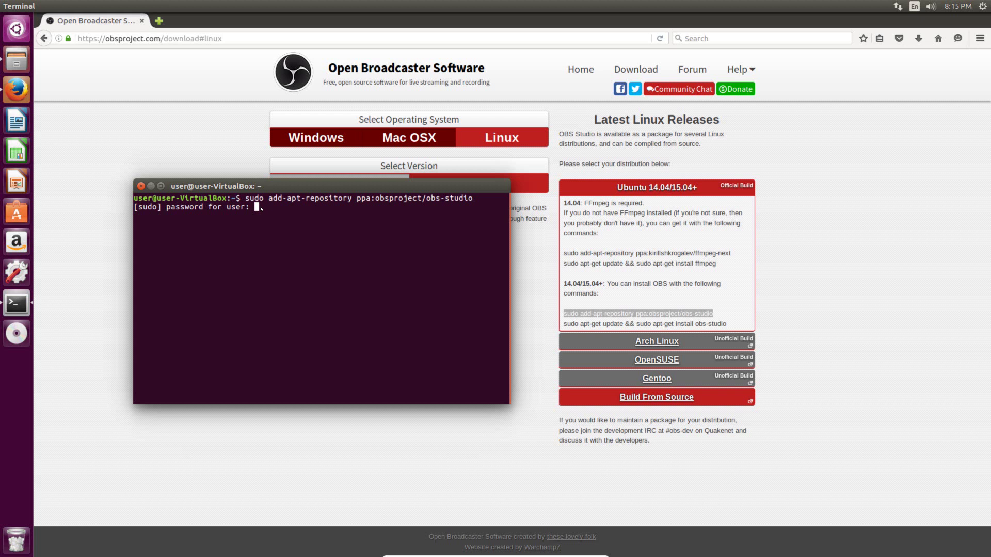
pyautogui.press('Return')
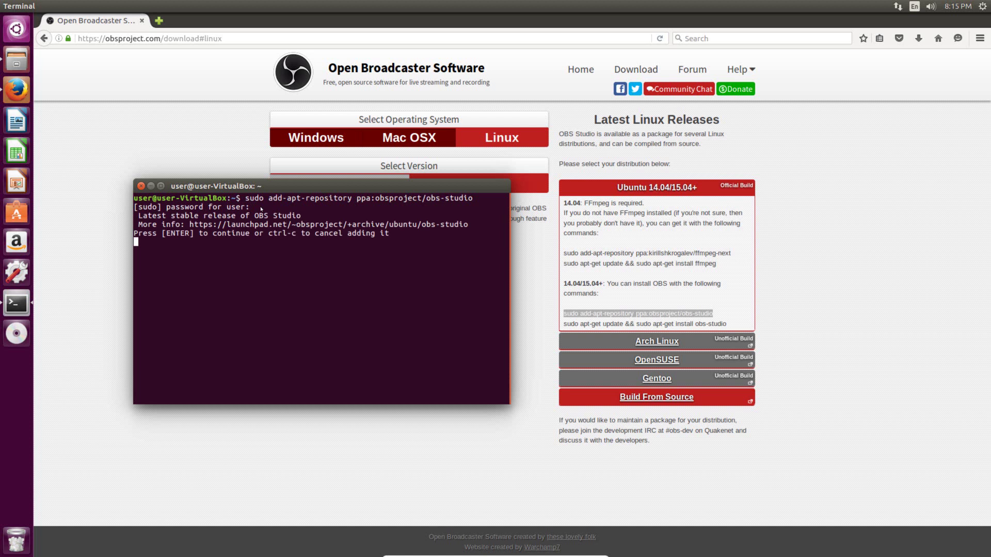
pyautogui.press('Return')
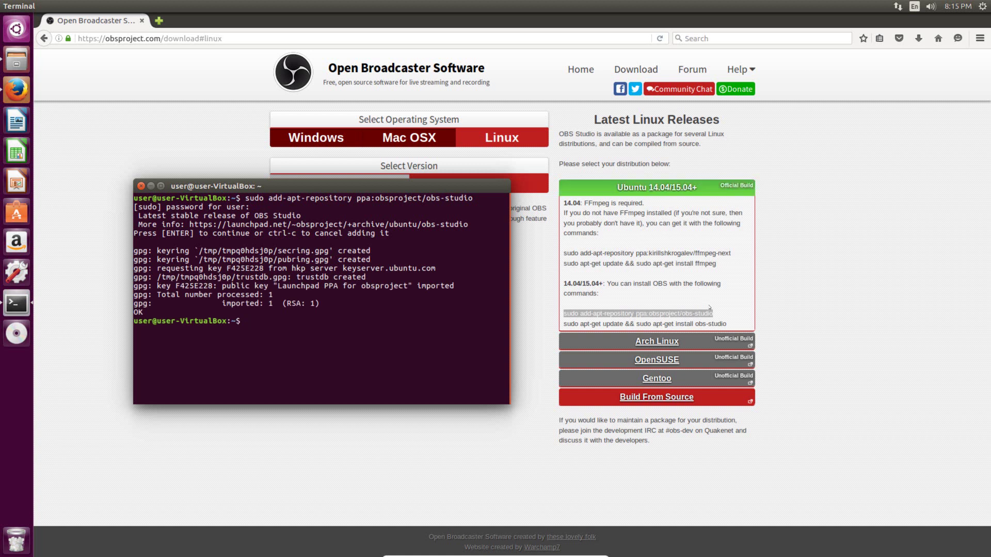
# Step: Copy and run the apt-get update && apt-get install obs-studio line, then close the terminal
pyautogui.click(733, 322)
pyautogui.moveTo(734, 322); pyautogui.dragTo(560, 324)
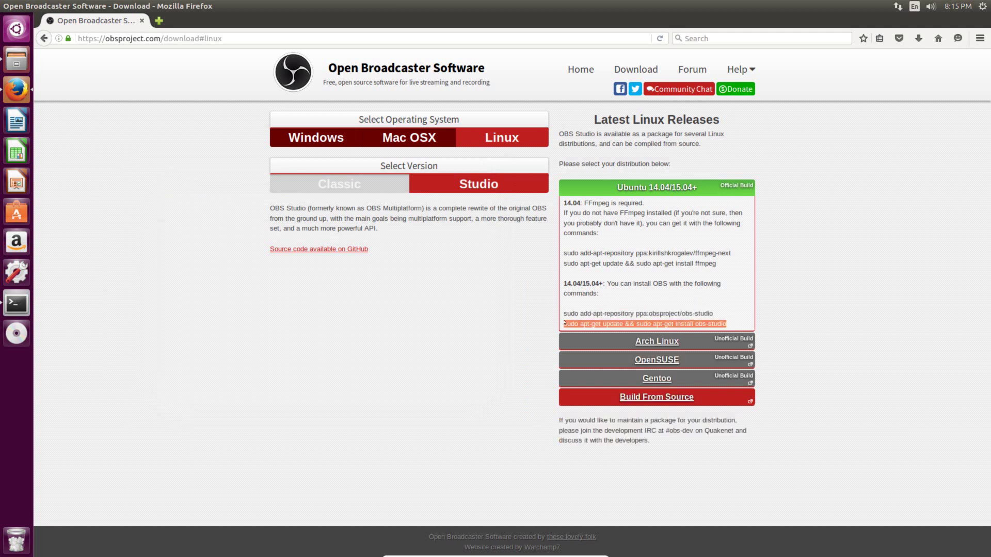
pyautogui.rightClick(610, 324)
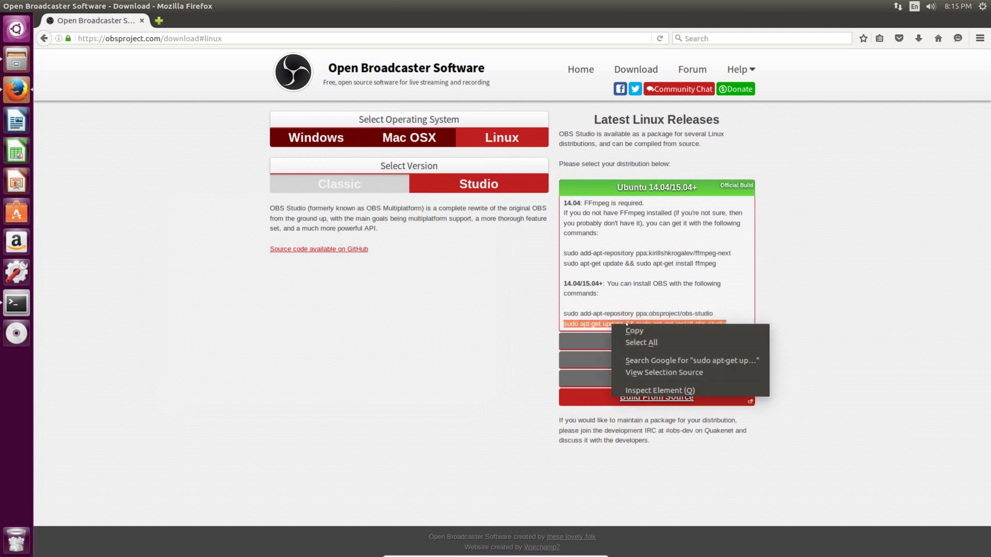
pyautogui.click(627, 331)
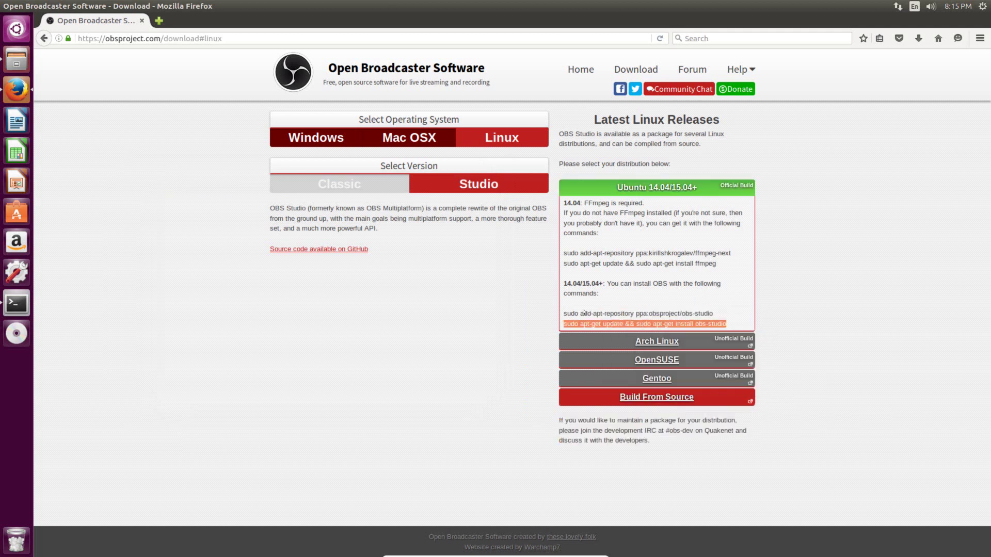
pyautogui.click(16, 303)
pyautogui.rightClick(259, 321)
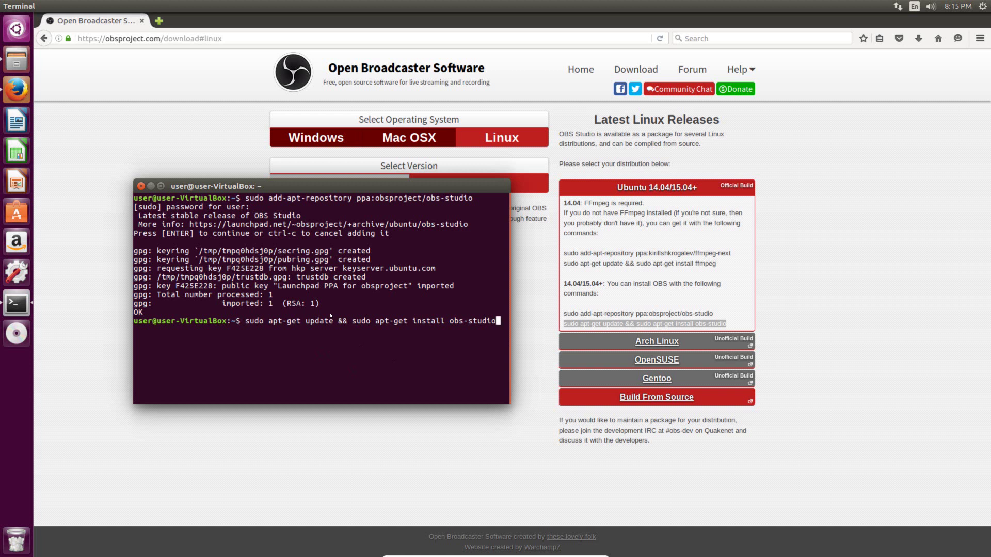
pyautogui.press('Return')
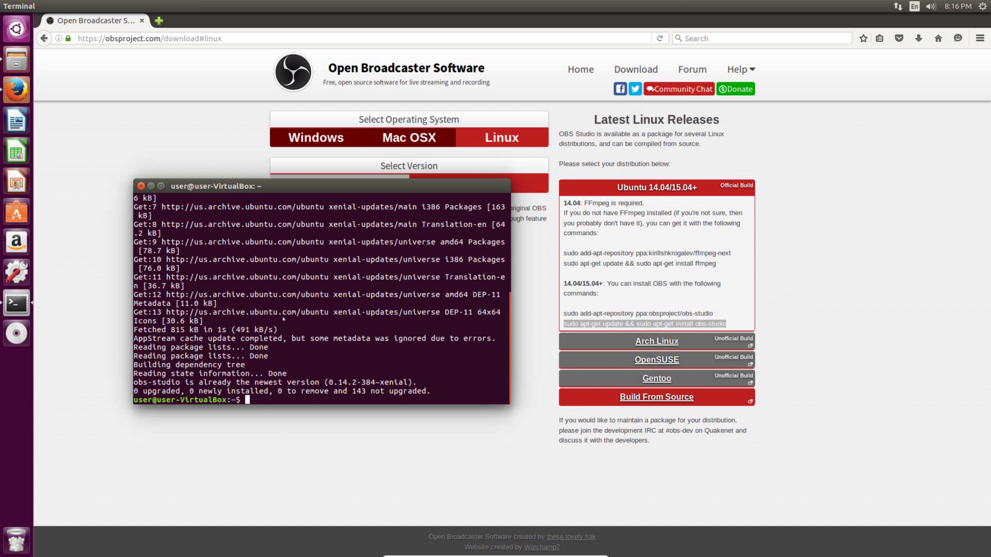
pyautogui.click(140, 186)
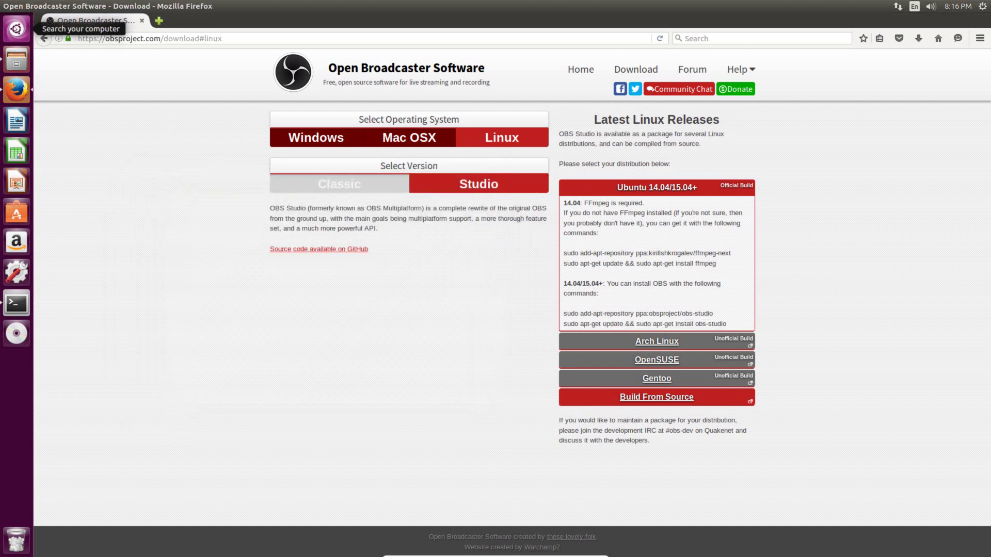
# Step: Launch OBS Studio 0.14.2 via a Dash search for 'obs' and nudge its window into place
pyautogui.click(17, 29)
pyautogui.write('obs')
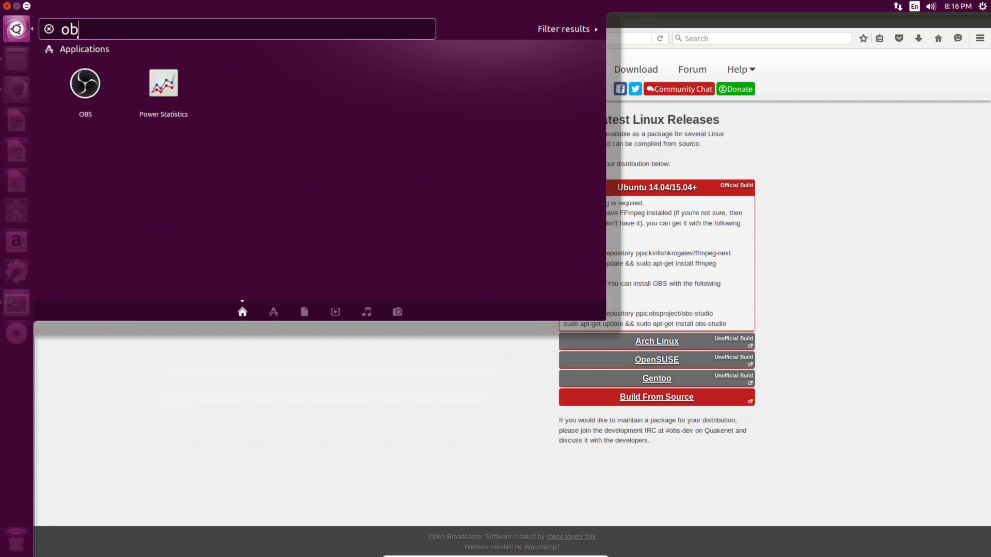
pyautogui.click(87, 83)
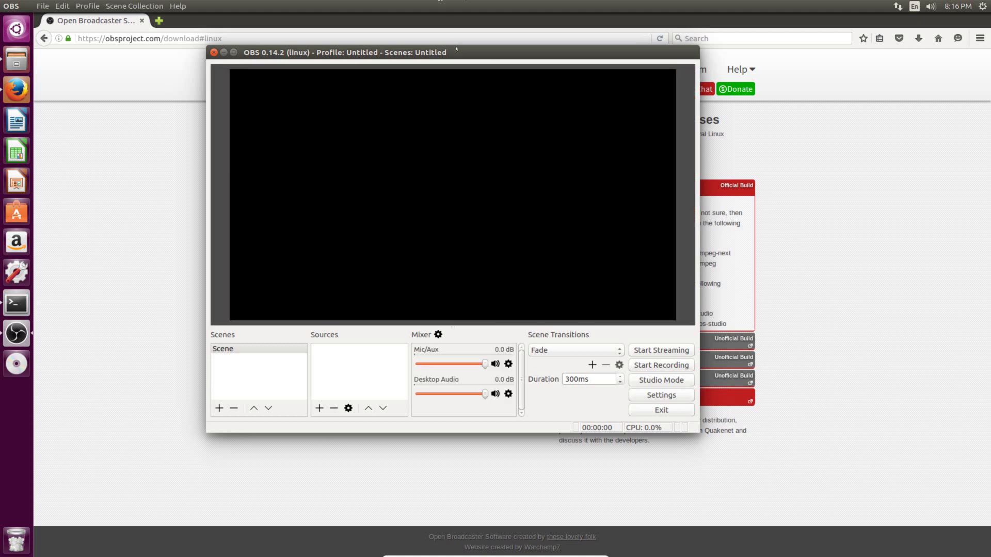
pyautogui.moveTo(456, 49); pyautogui.dragTo(508, 66)
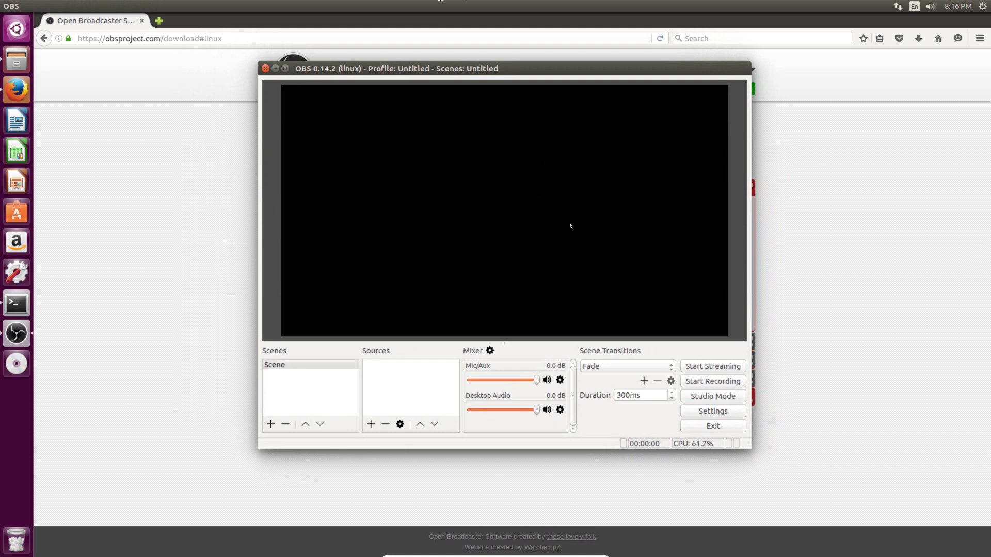
# Step: In Video settings, replace the Output (Scaled) Resolution with 1920x1080
pyautogui.click(733, 412)
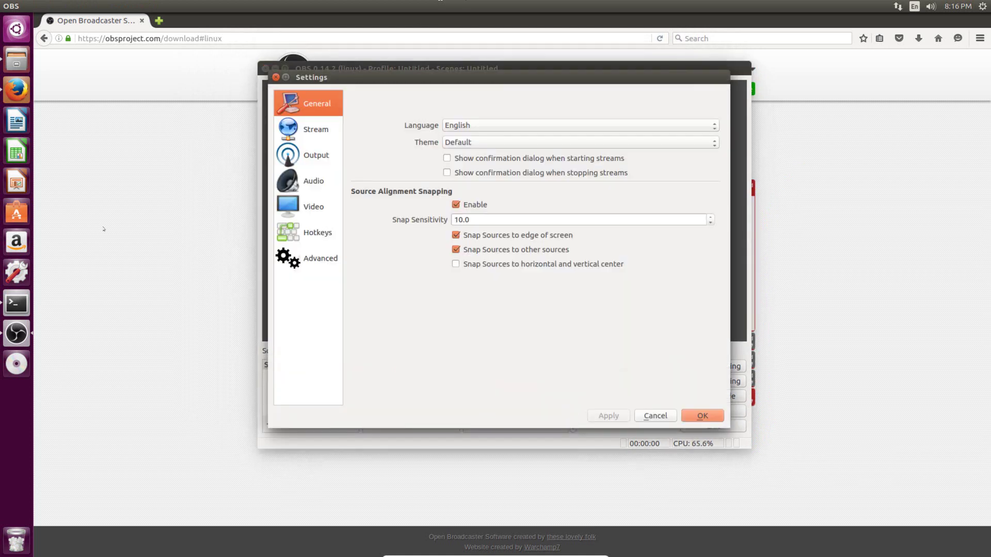
pyautogui.click(324, 204)
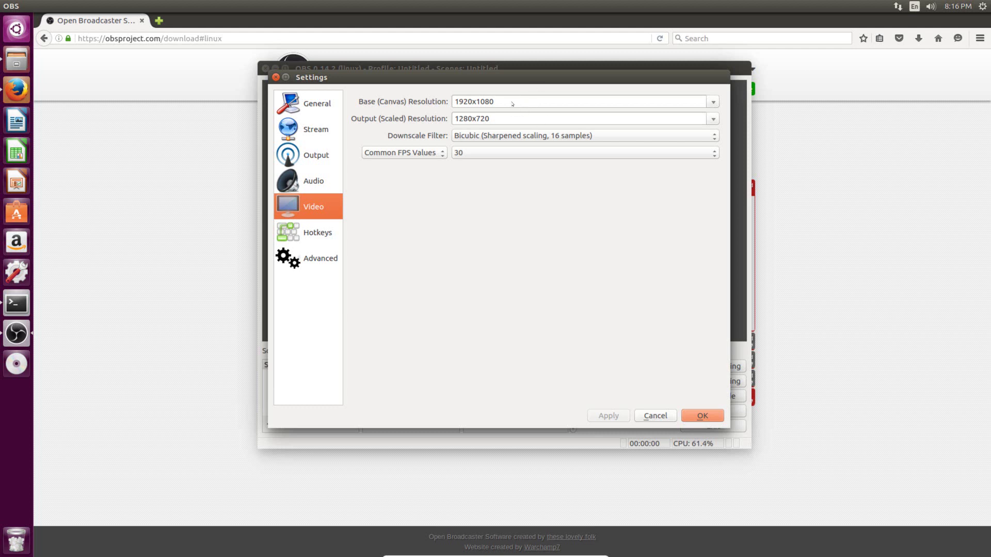
pyautogui.click(514, 100)
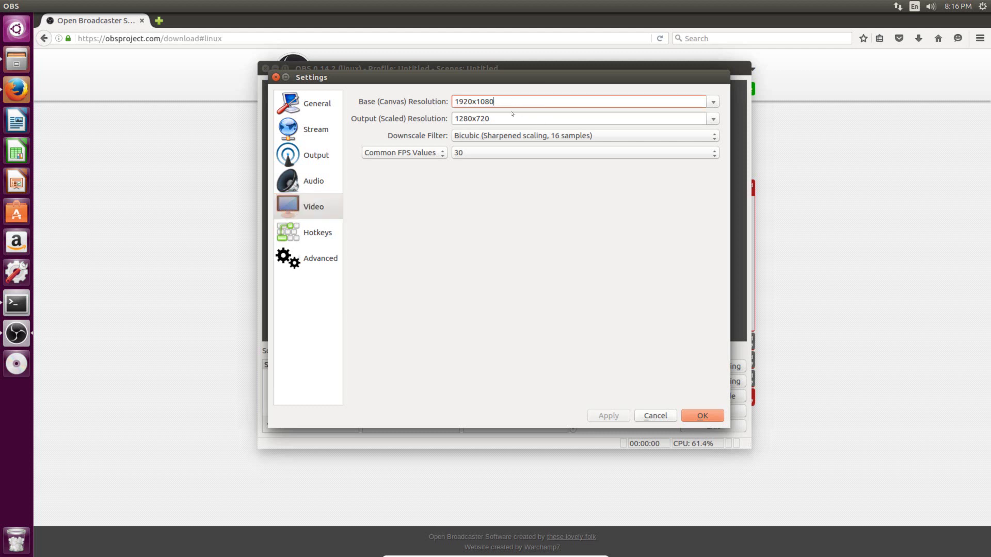
pyautogui.click(510, 118)
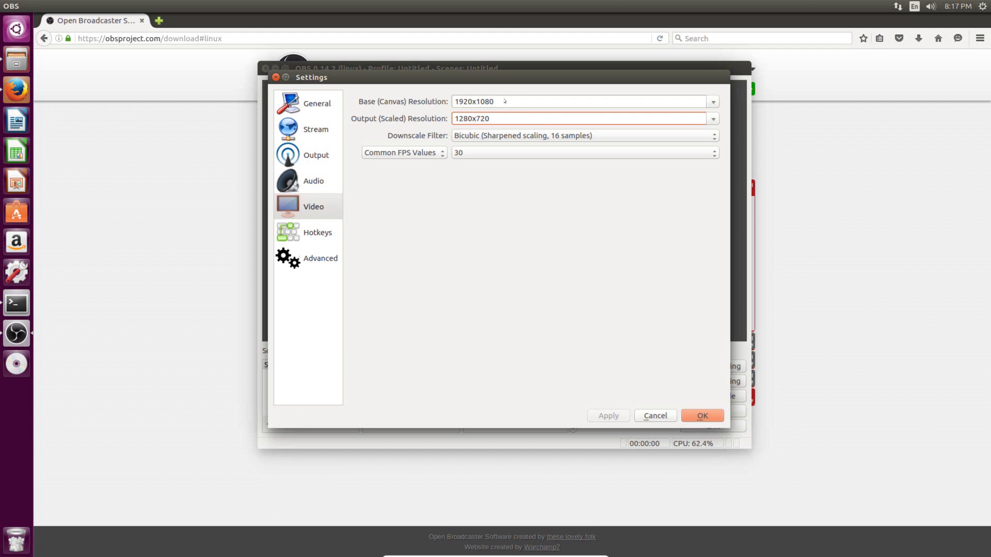
pyautogui.moveTo(508, 118); pyautogui.dragTo(431, 131)
pyautogui.write('1920x1080')
# Step: In Output settings, choose mp4 as Recording Format and change Video Bitrate from 2500 to 9000
pyautogui.click(315, 155)
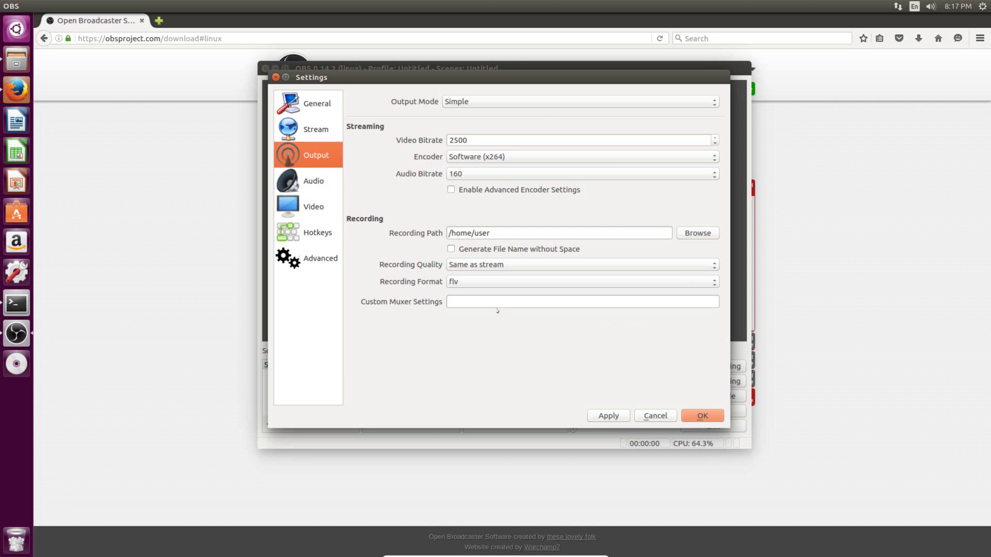
pyautogui.click(477, 283)
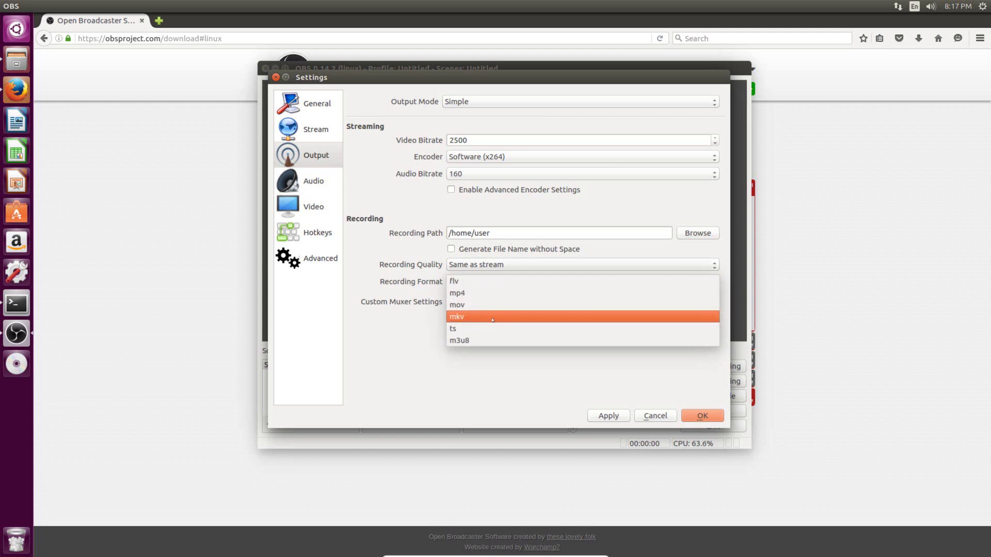
pyautogui.click(477, 292)
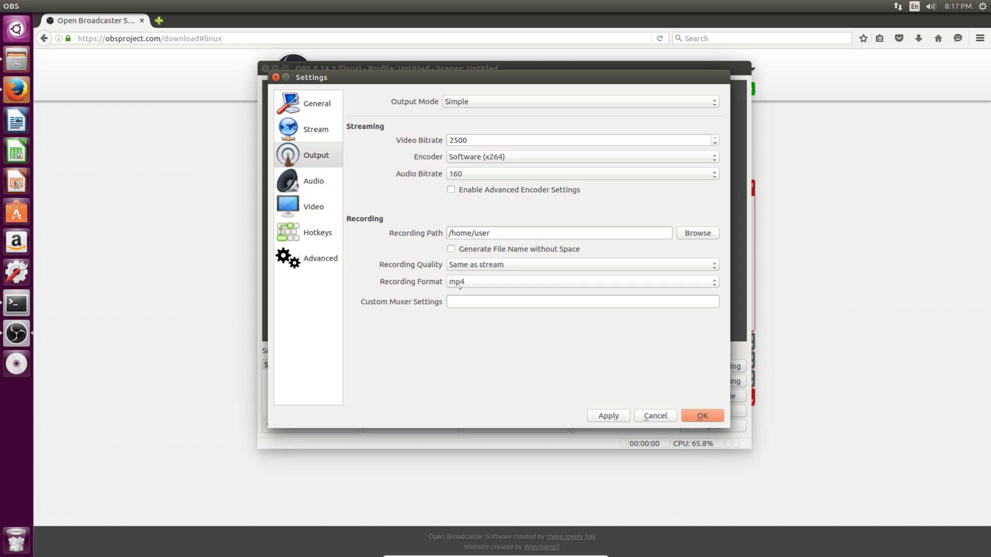
pyautogui.click(469, 140)
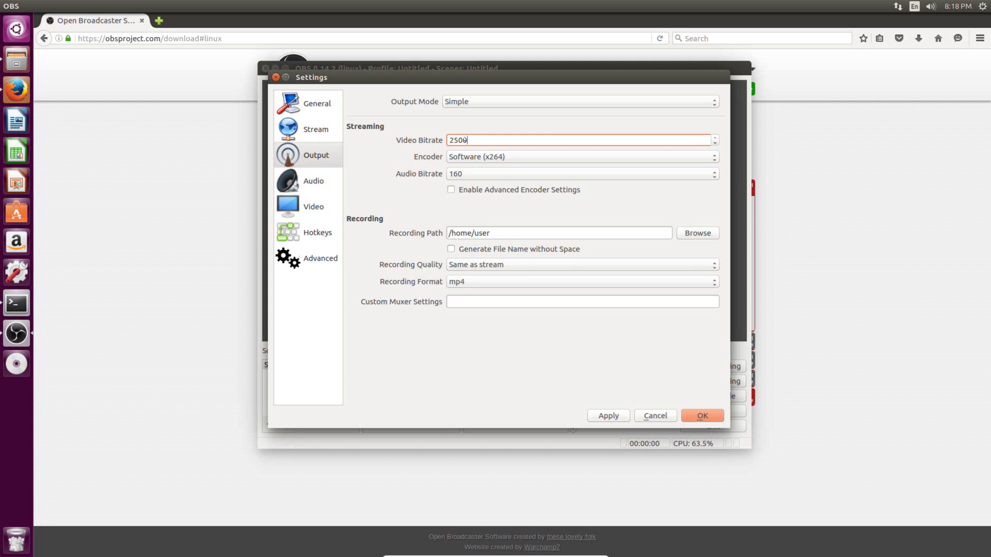
pyautogui.press('BackSpace')
pyautogui.press('BackSpace')
pyautogui.press('BackSpace')
pyautogui.press('BackSpace')
pyautogui.write('9000')
# Step: Close Settings and add a Screen Capture (XSHM) source set to Screen 0 (1920x1080 @ 0,0)
pyautogui.click(653, 416)
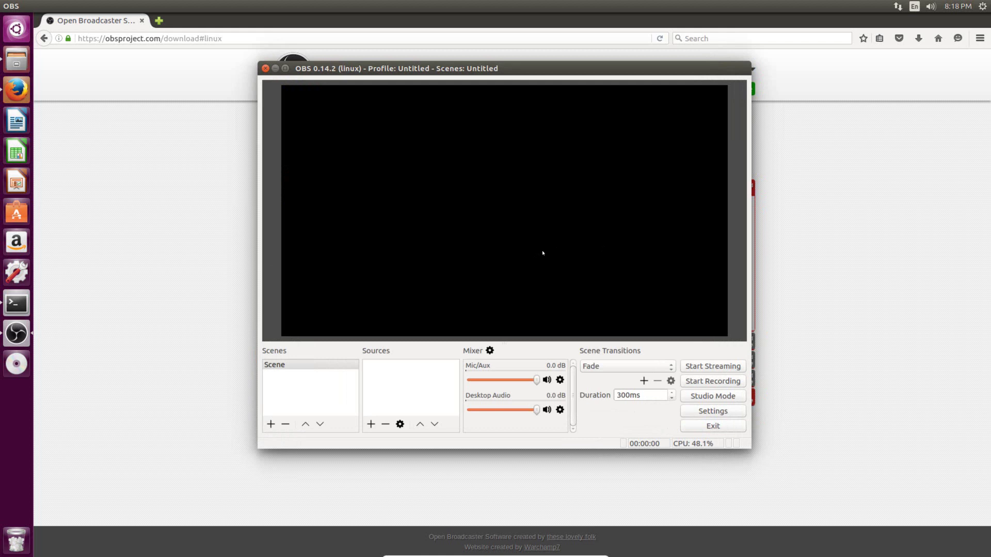
pyautogui.rightClick(399, 371)
pyautogui.moveTo(416, 378)
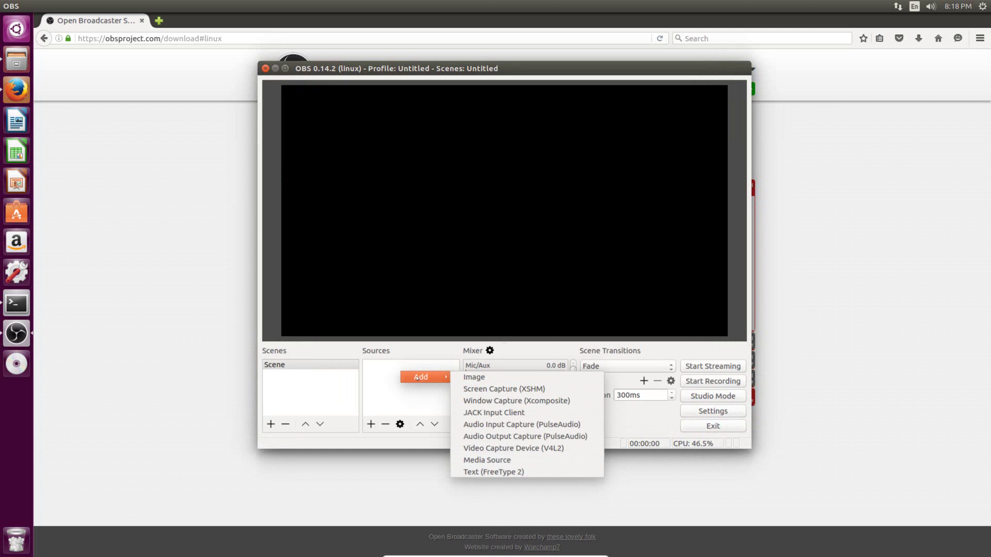
pyautogui.click(485, 391)
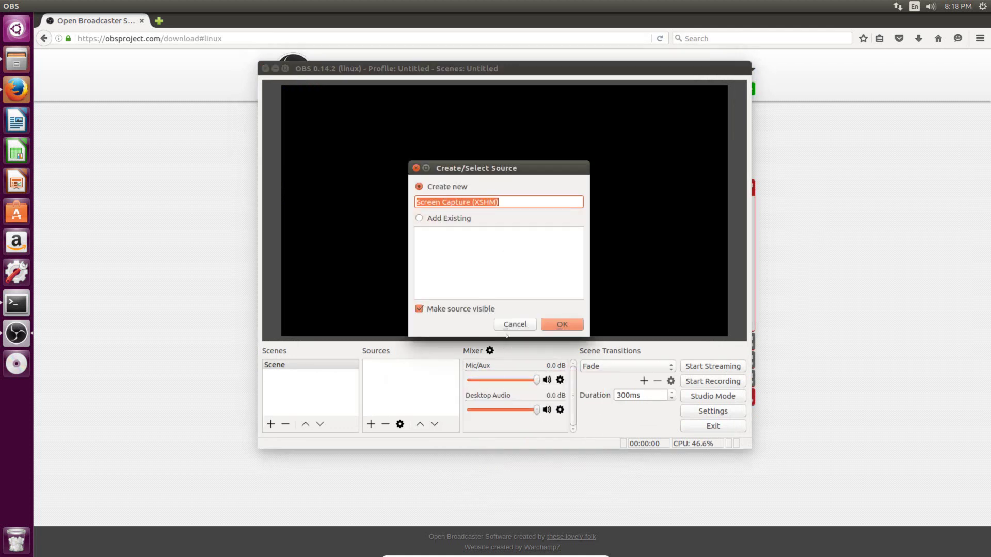
pyautogui.click(563, 325)
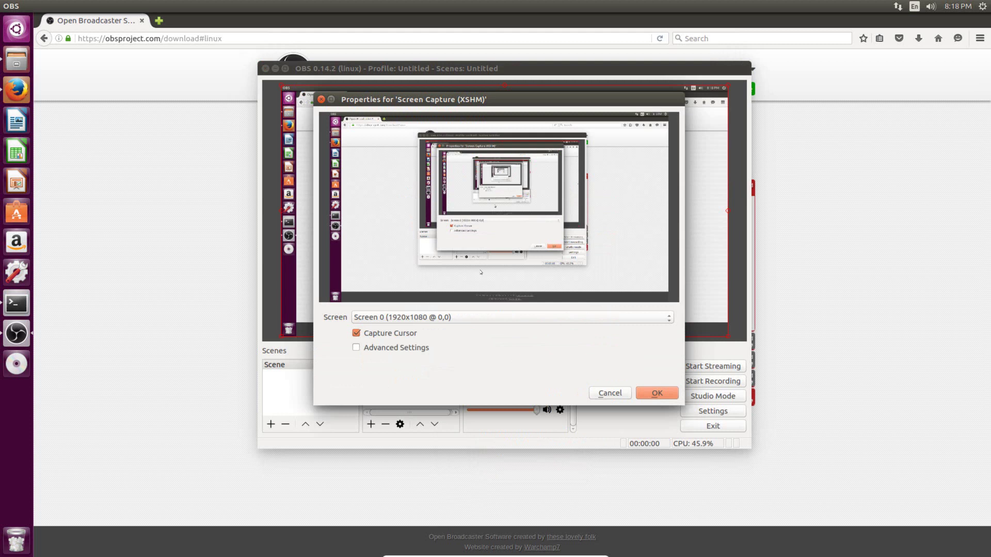
pyautogui.click(496, 318)
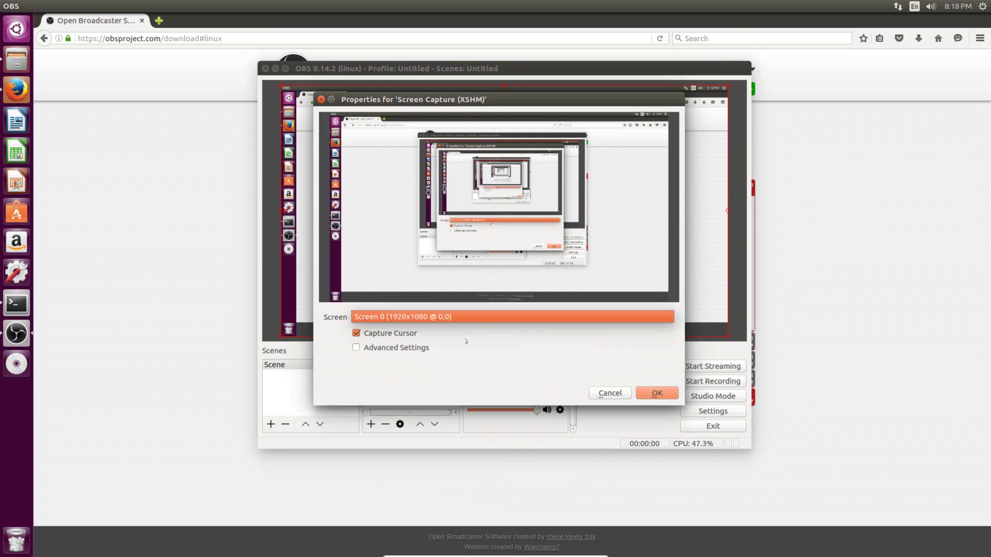
pyautogui.click(476, 317)
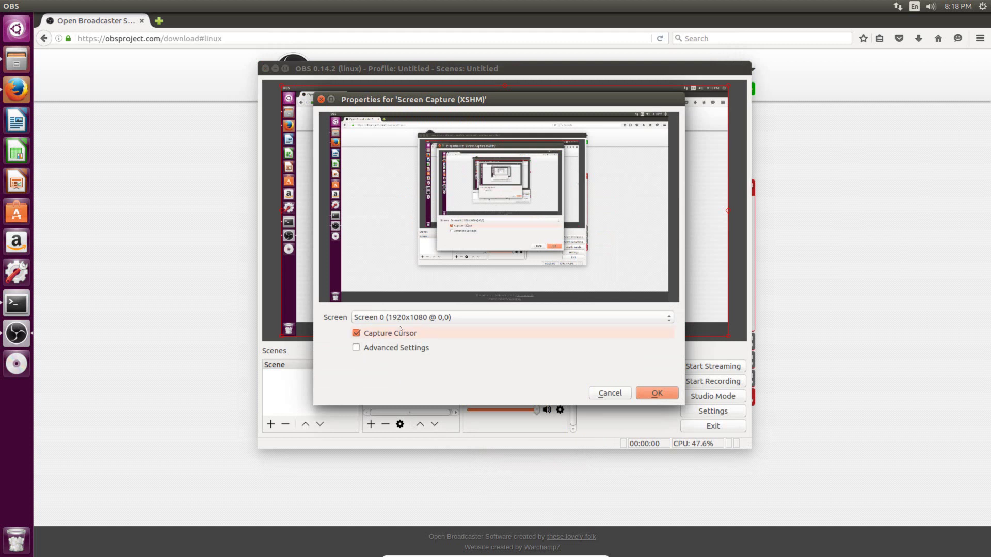
pyautogui.click(666, 395)
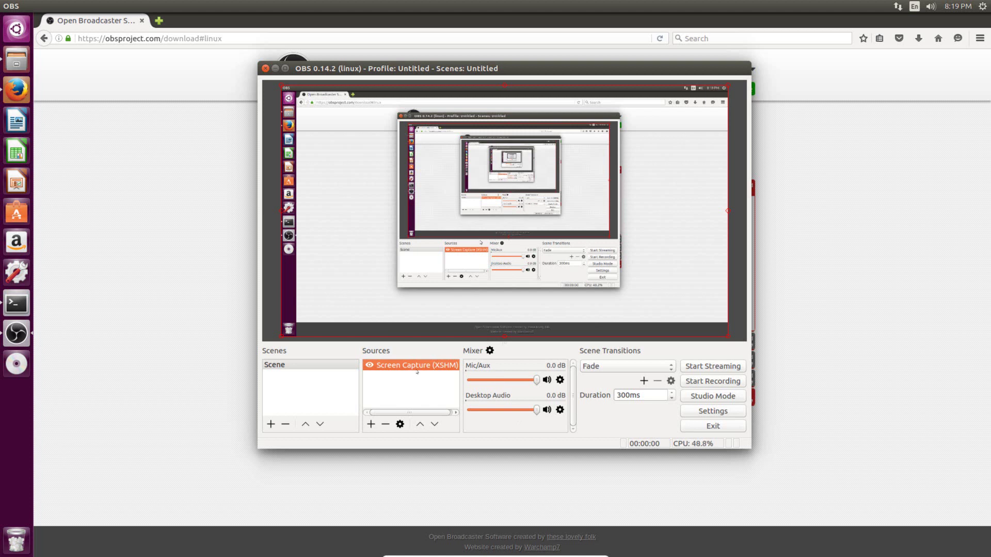
# Step: Add an Audio Input Capture (PulseAudio) source using Built-in Audio Analog Stereo, then reselect Screen Capture
pyautogui.rightClick(406, 386)
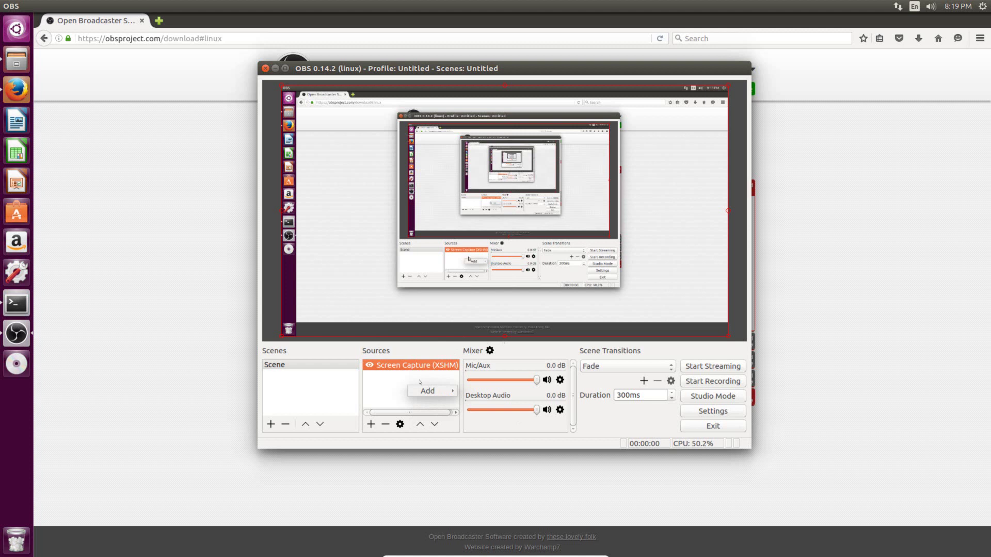
pyautogui.moveTo(437, 392)
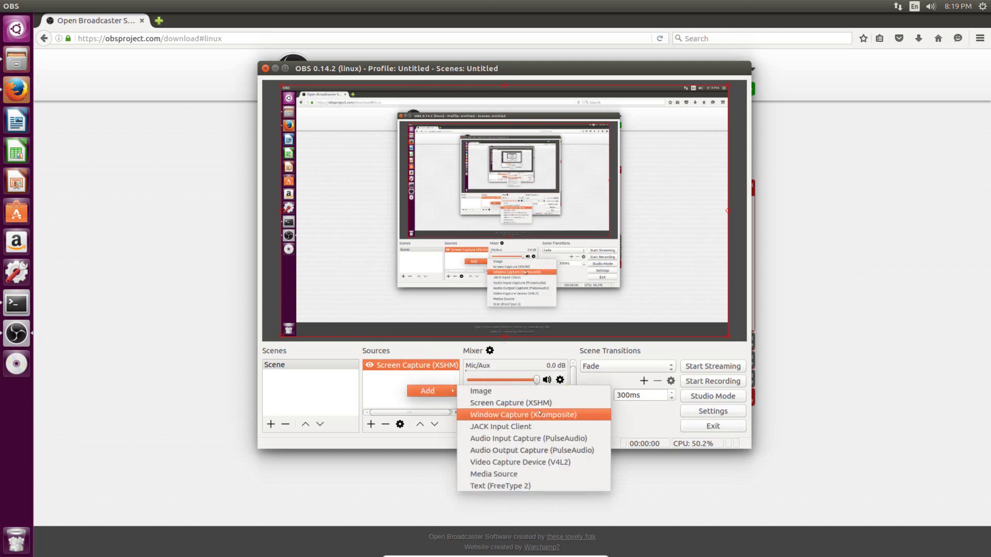
pyautogui.click(563, 439)
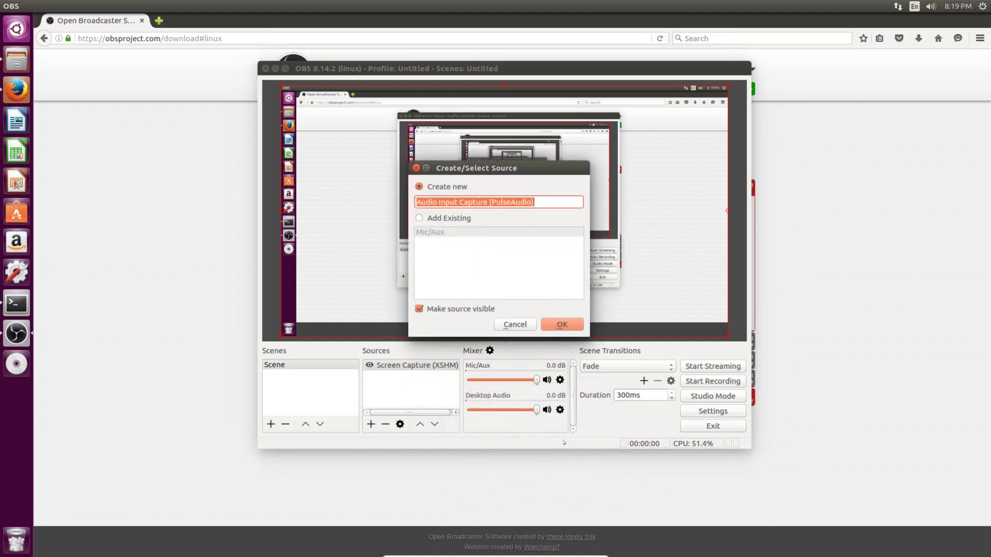
pyautogui.click(569, 326)
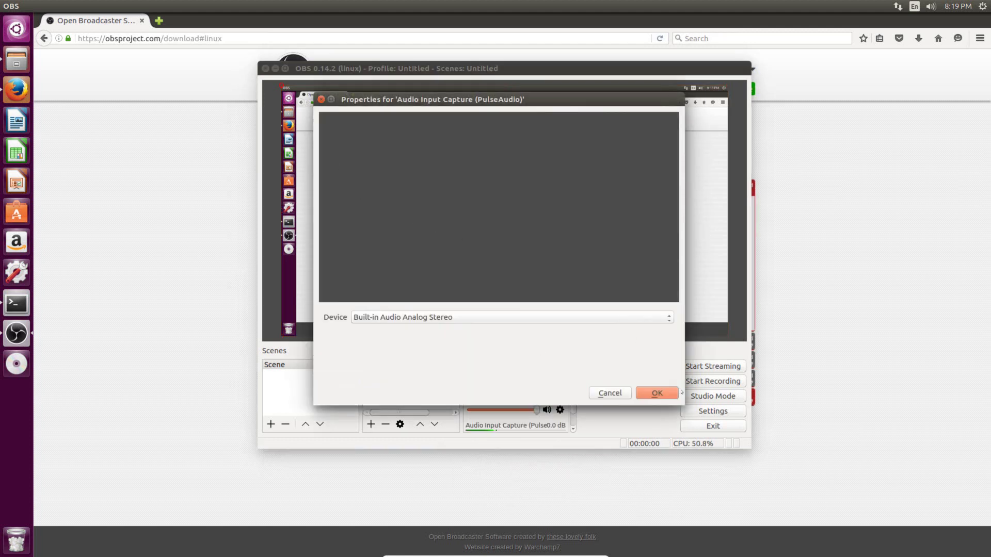
pyautogui.click(667, 393)
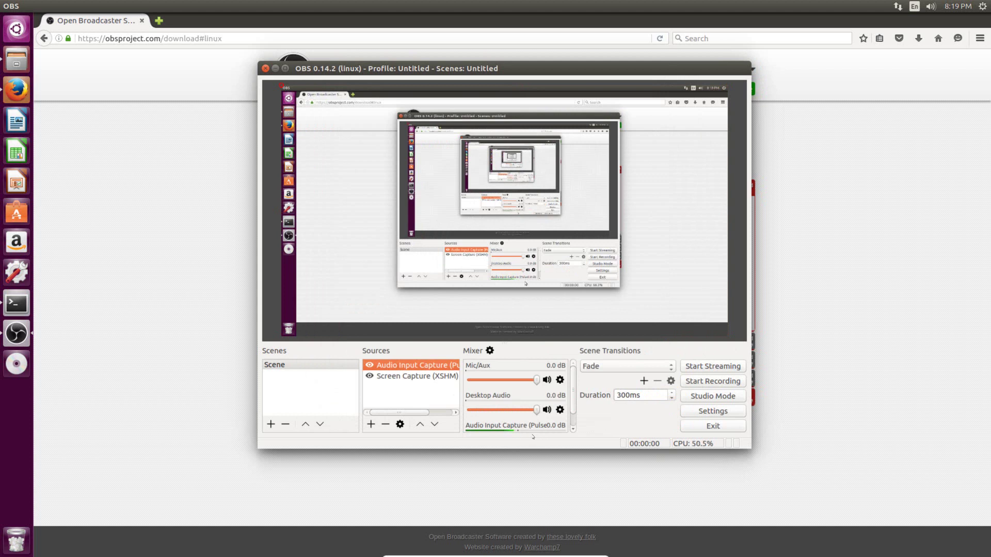
pyautogui.click(428, 408)
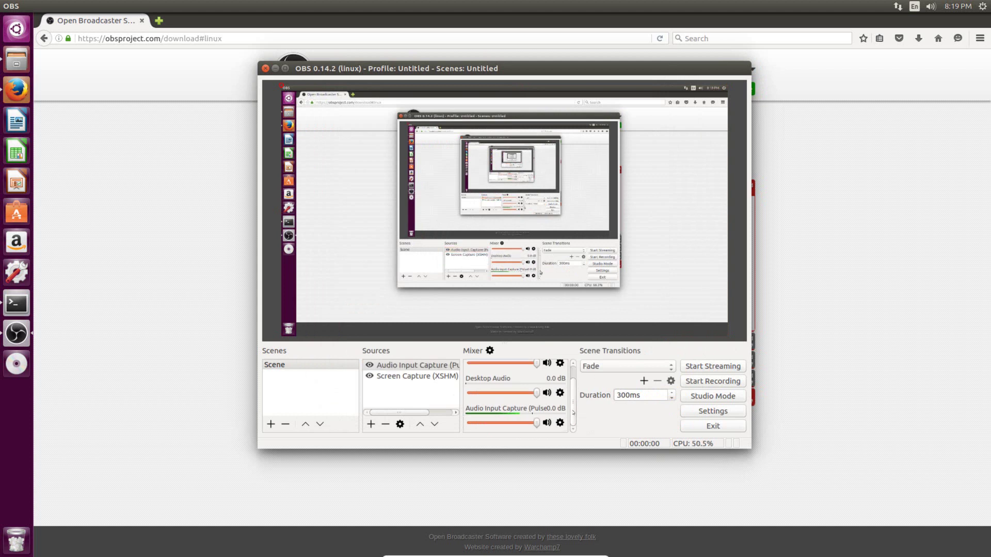
pyautogui.click(415, 374)
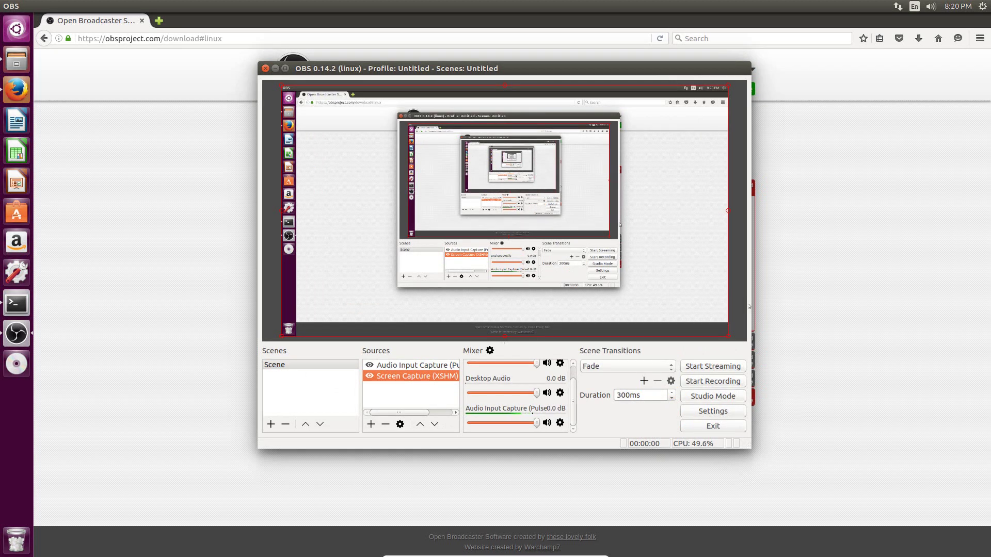
# Step: Record a few seconds of test footage, then stop the recording
pyautogui.click(708, 383)
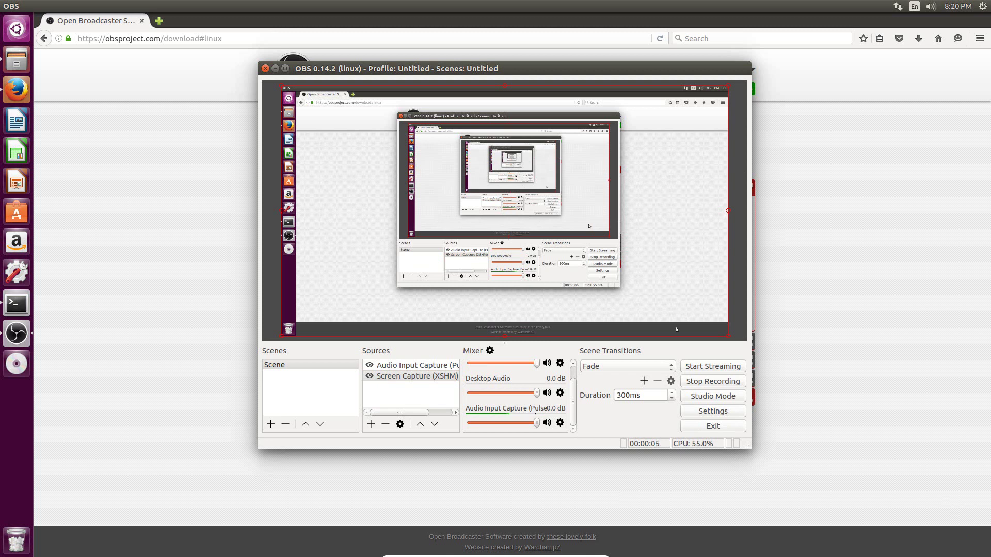
pyautogui.click(710, 381)
# Step: Open the recordings folder (Home) via File > Show Recordings and centre the Files window
pyautogui.moveTo(42, 6)
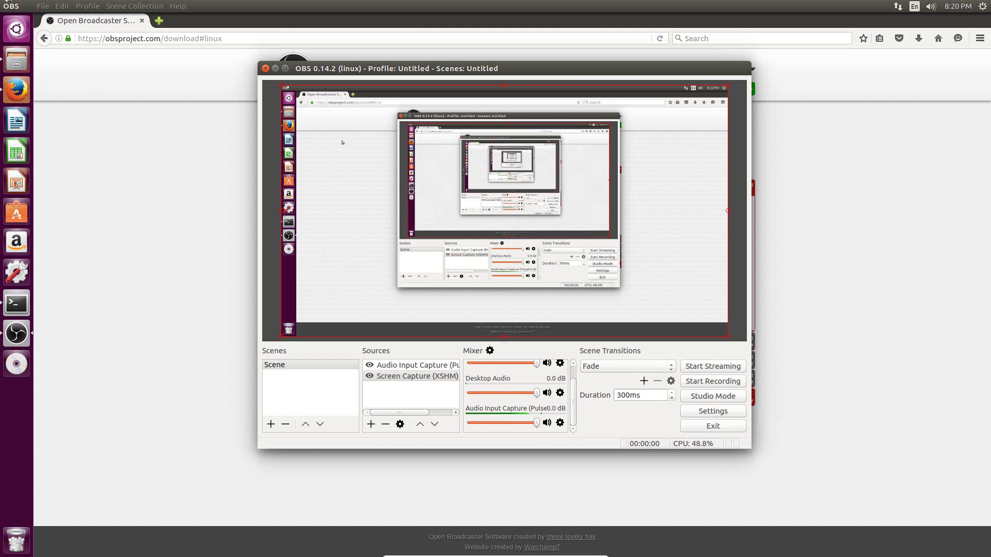
pyautogui.click(42, 6)
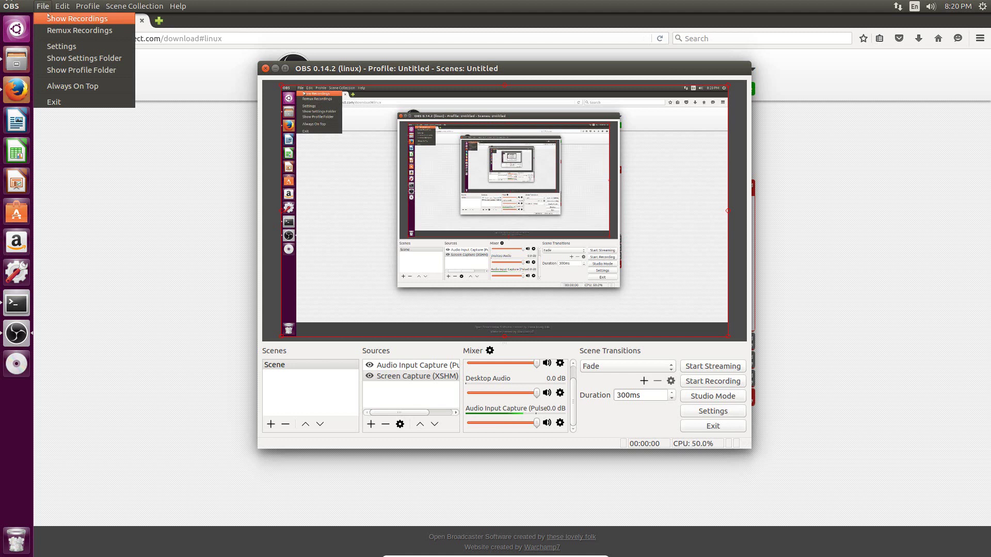
pyautogui.click(48, 16)
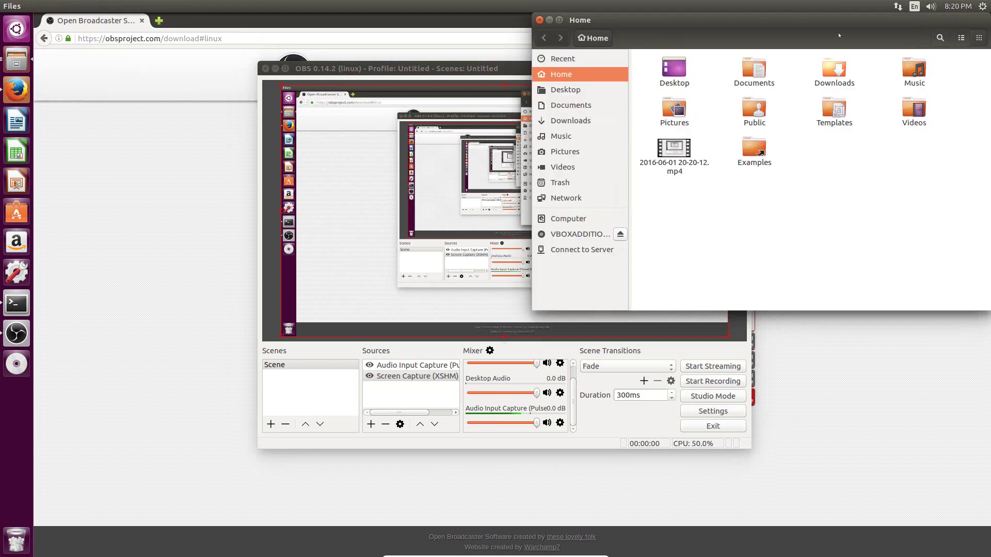
pyautogui.moveTo(838, 35); pyautogui.dragTo(522, 181)
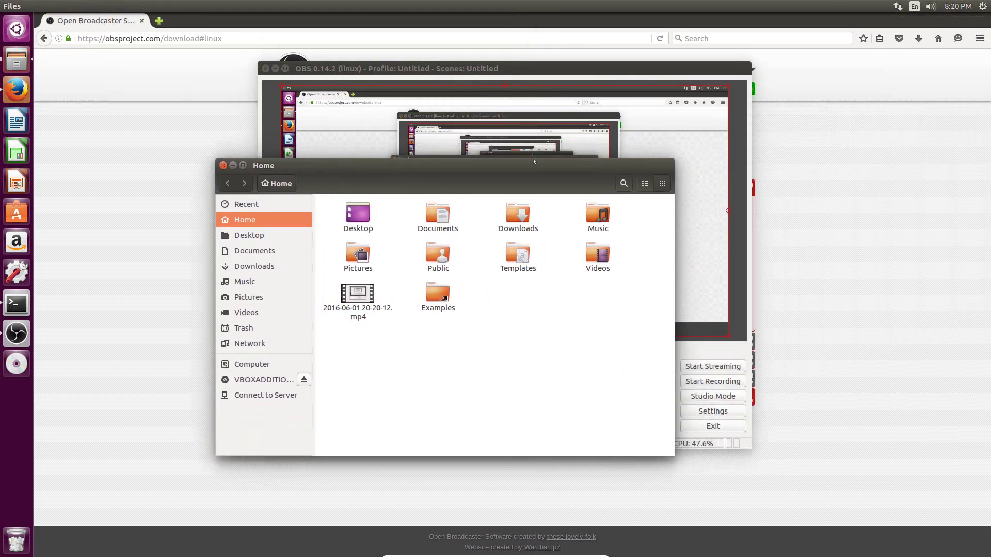
pyautogui.click(353, 299)
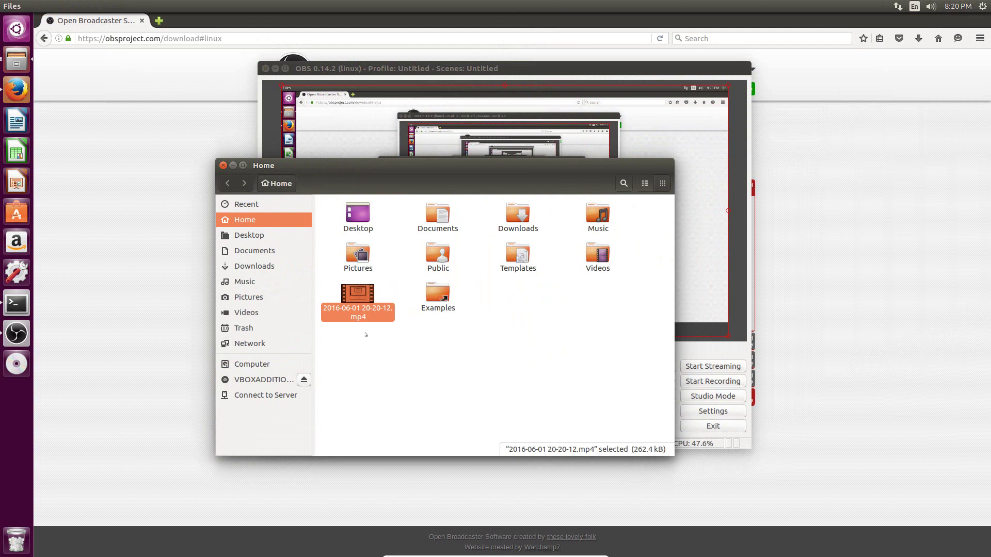
pyautogui.doubleClick(356, 299)
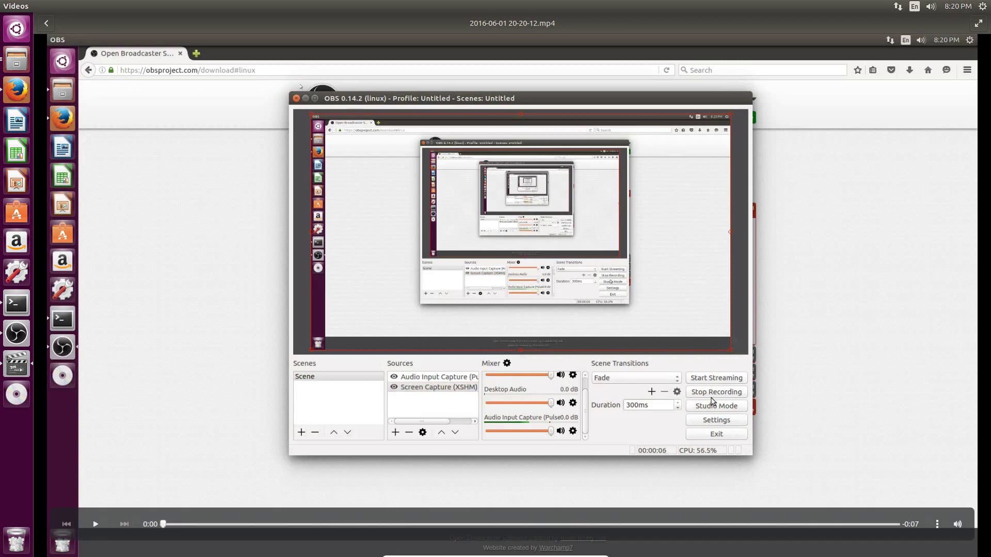
pyautogui.click(6, 6)
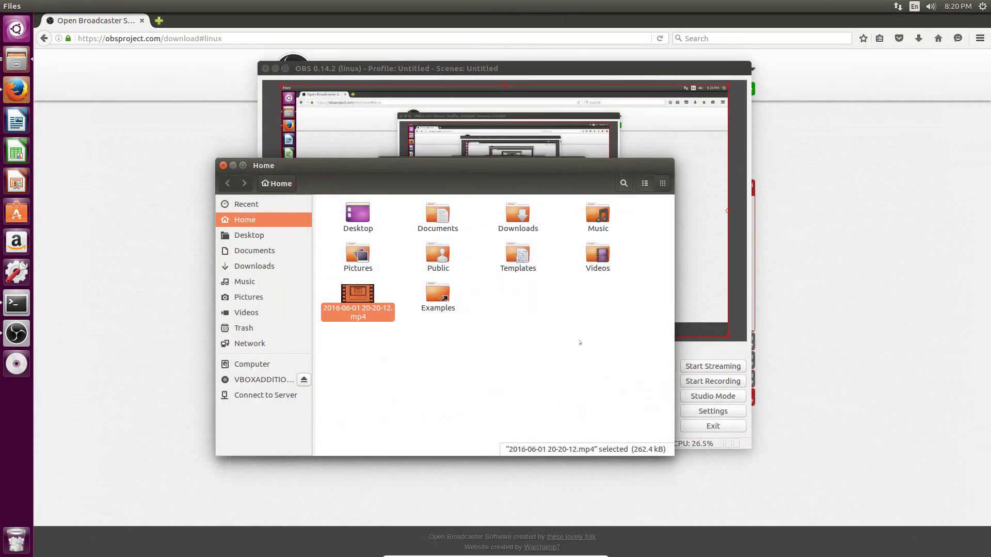
pyautogui.click(233, 165)
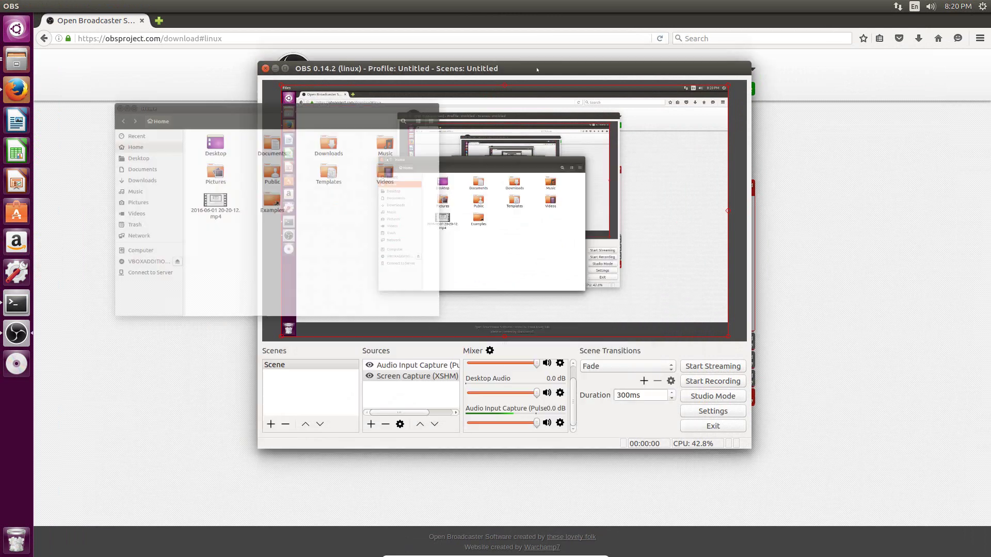